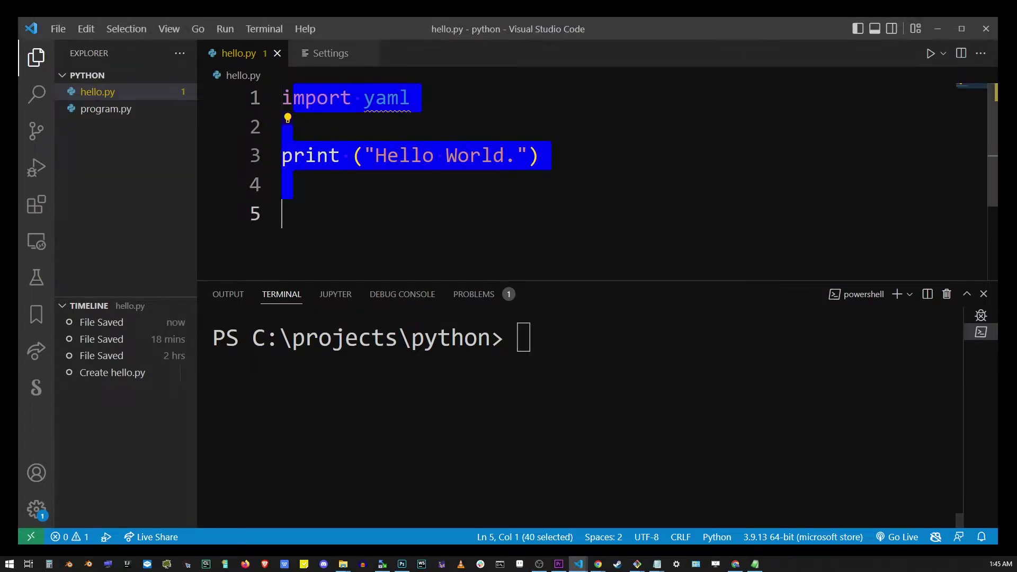
Step: Run python hello.py in the PowerShell terminal and highlight the 'No module named yaml' error
left_click(556, 214)
double_click(386, 98)
left_click(556, 213)
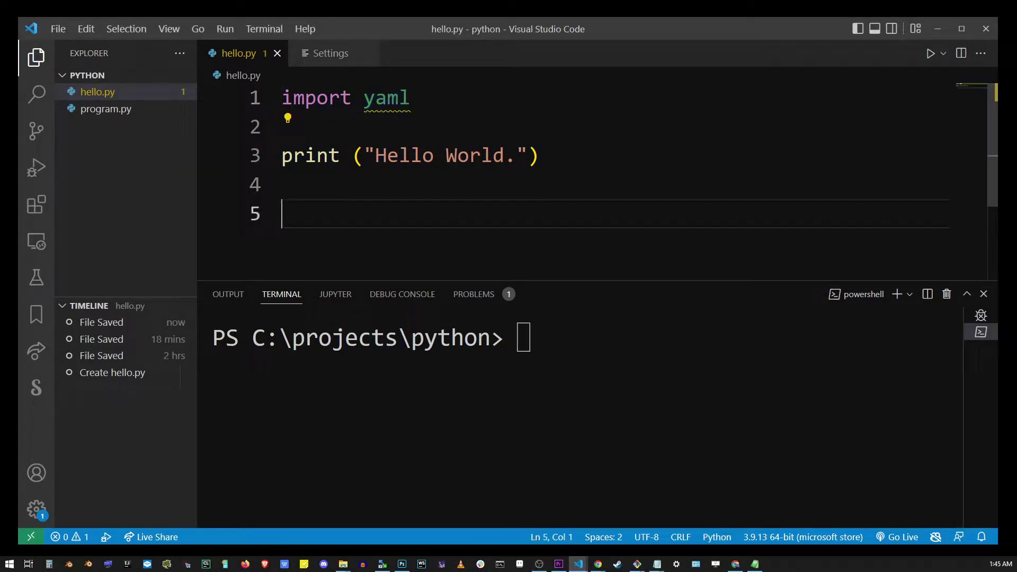
left_click(556, 397)
type("pyth")
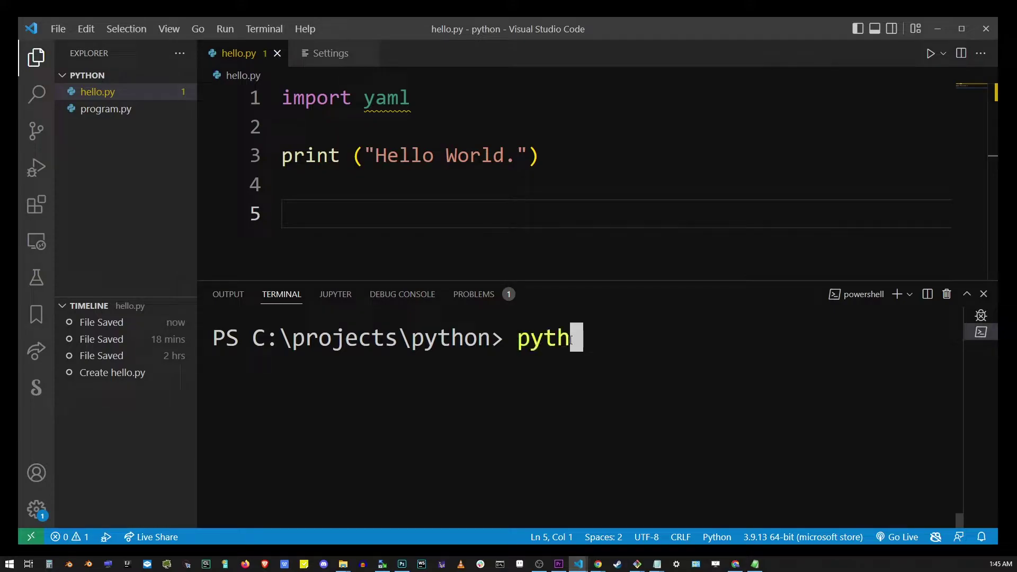
type("on hello.")
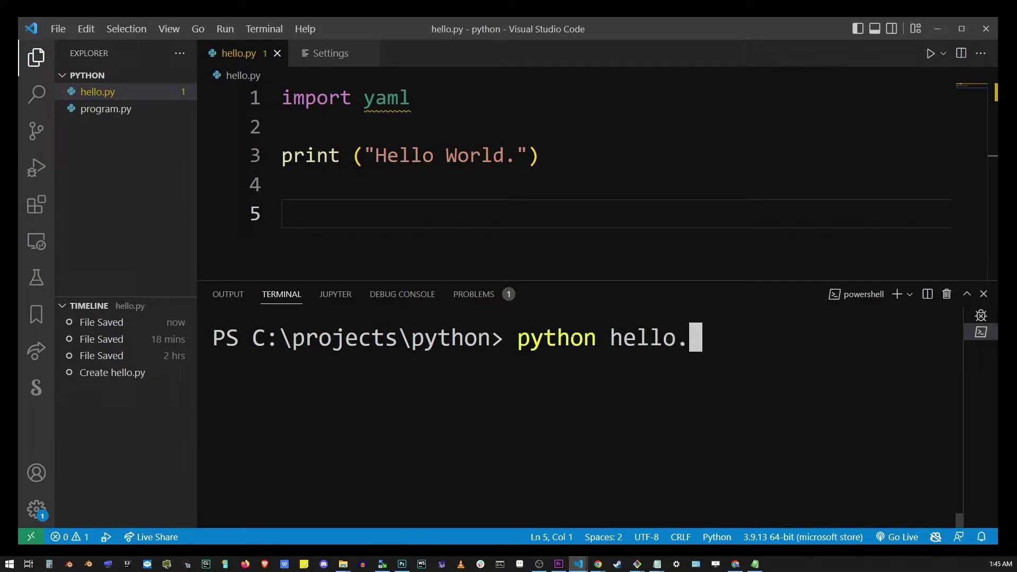
type("py")
key("Return")
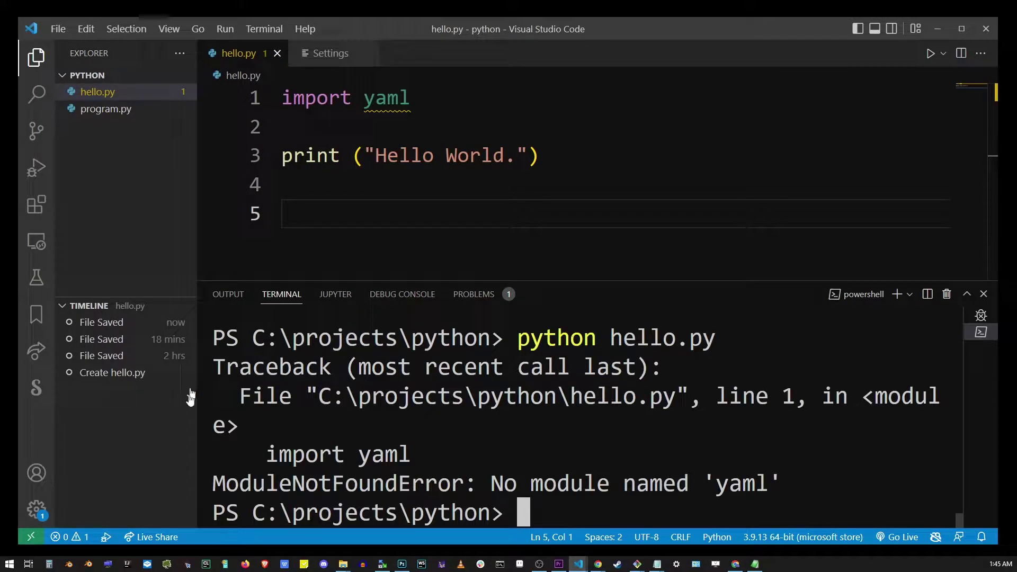
left_click_drag(212, 484, 783, 484)
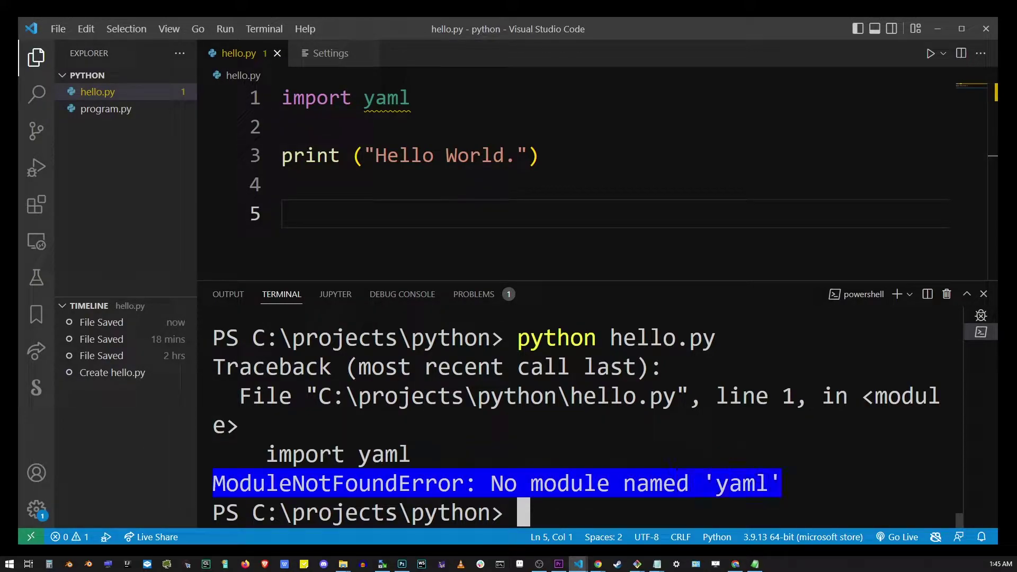
left_click(782, 484)
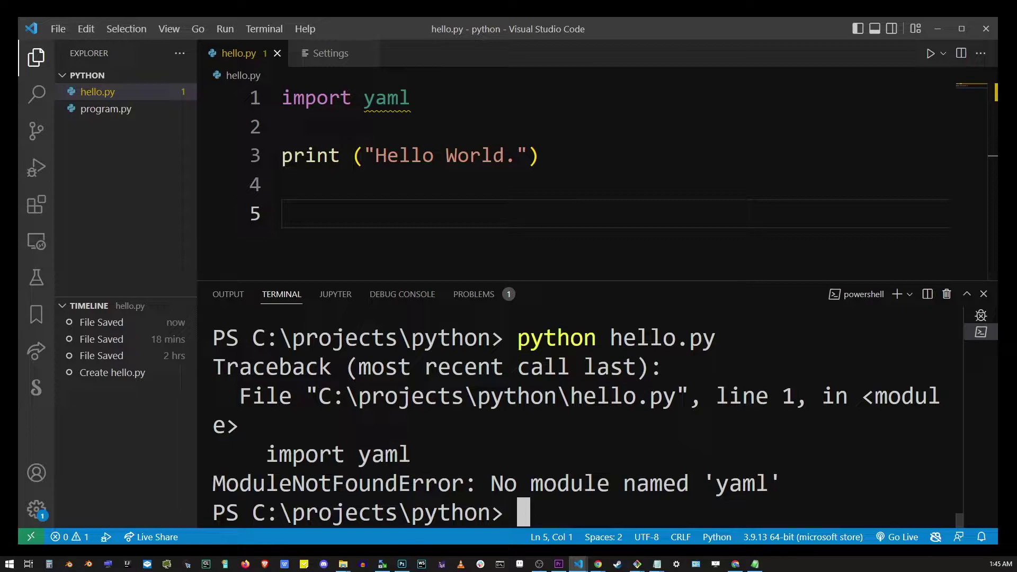
type("pip install")
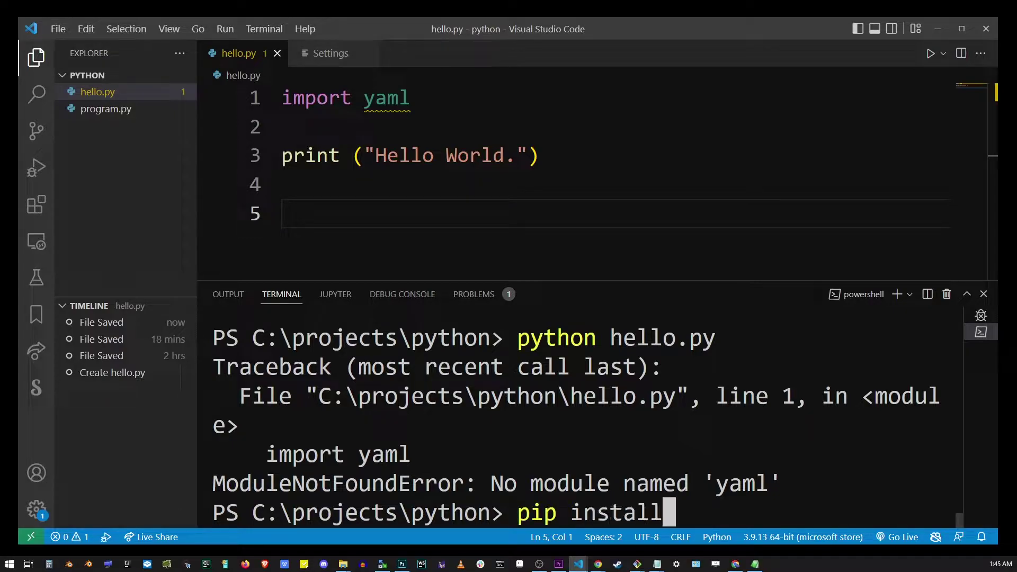
type(" yaml")
Step: Try pip install yaml, note the no-matching-distribution error, then install pyyaml
key("Return")
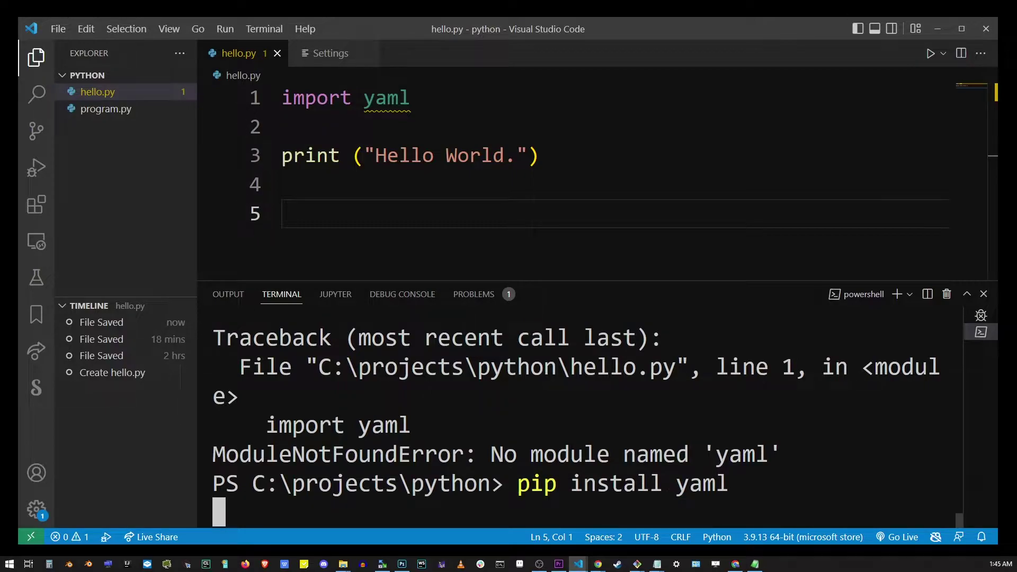
left_click_drag(820, 338, 213, 338)
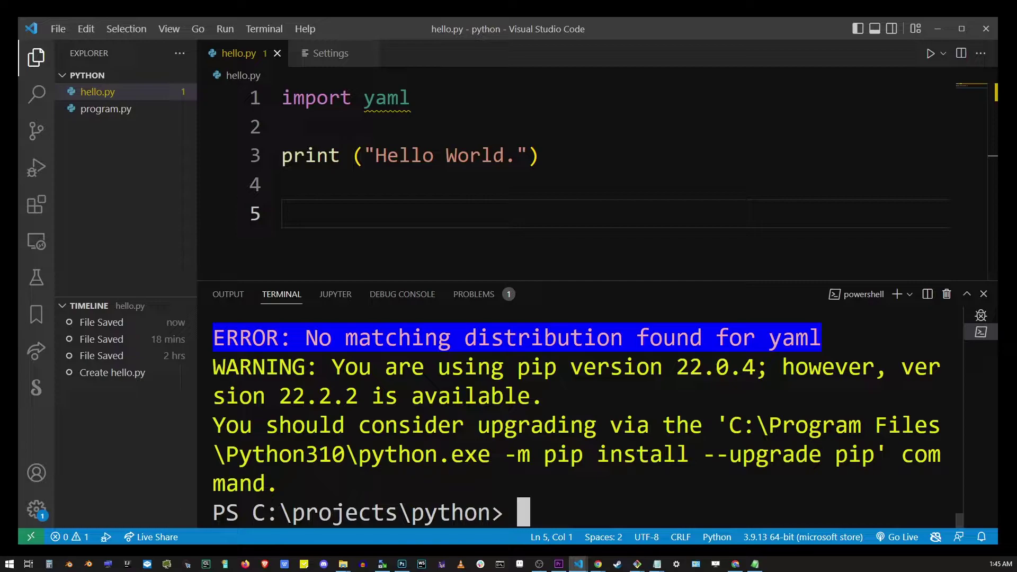
type("pip ")
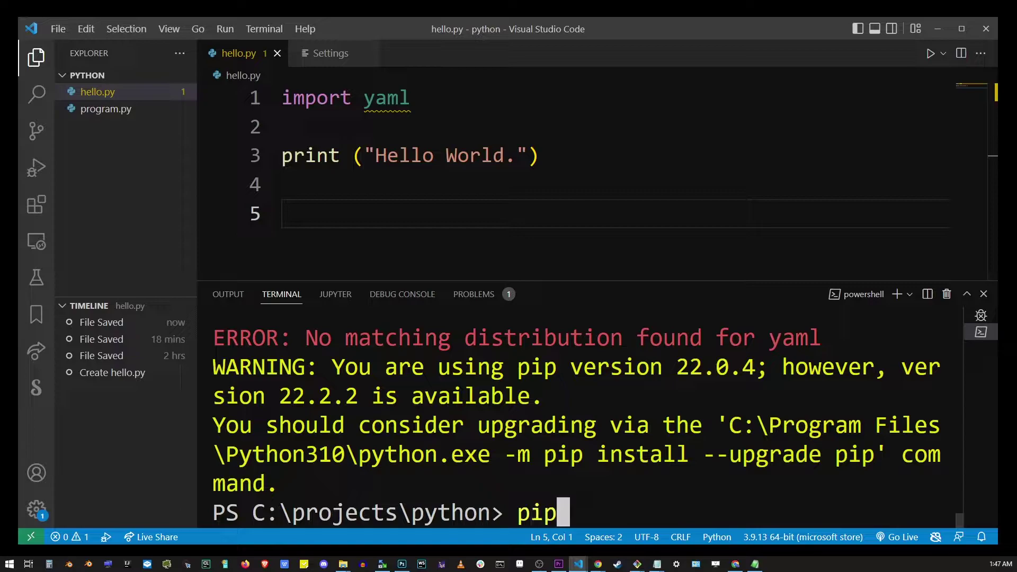
type("install p")
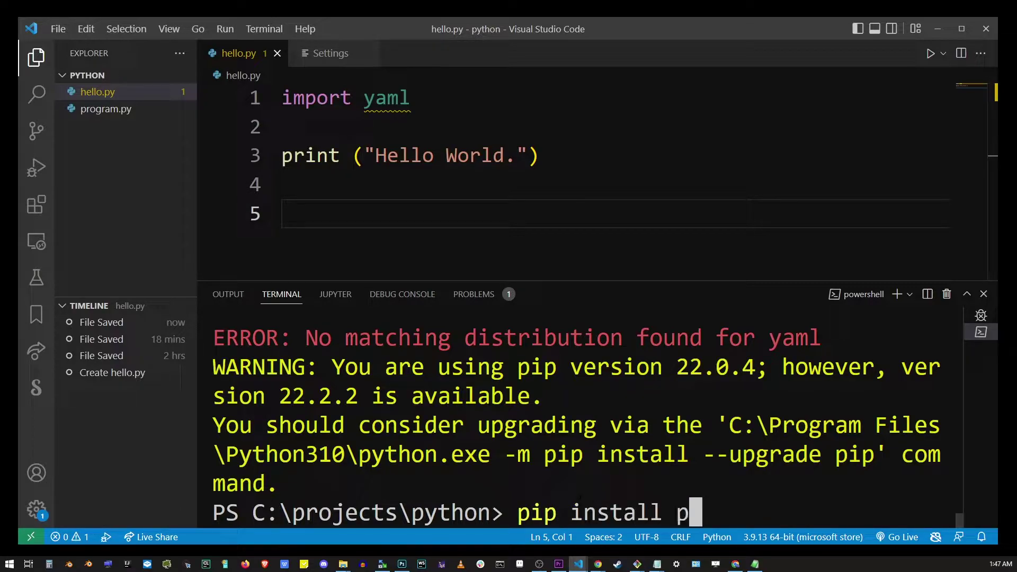
type("yyaml")
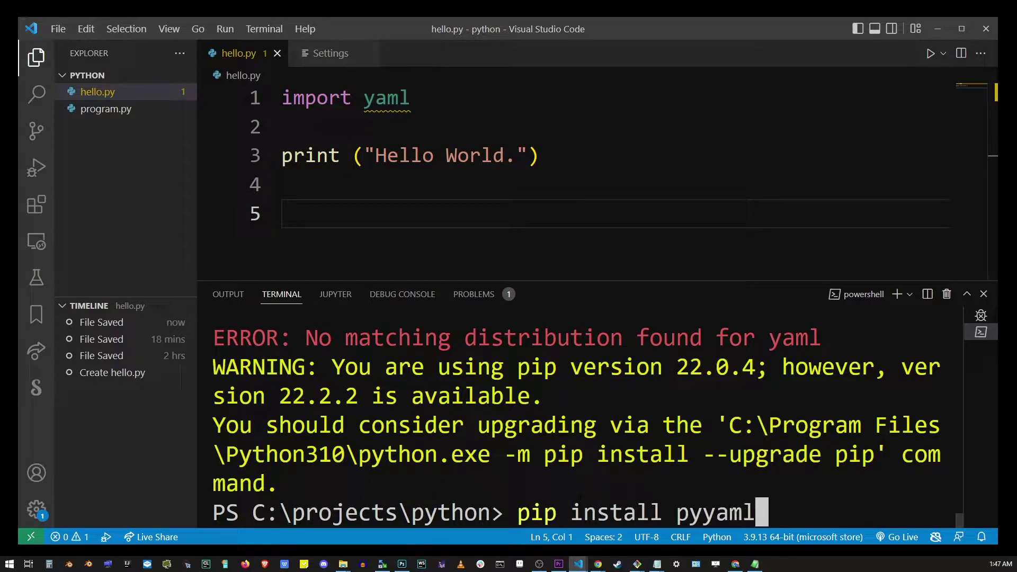
key("Return")
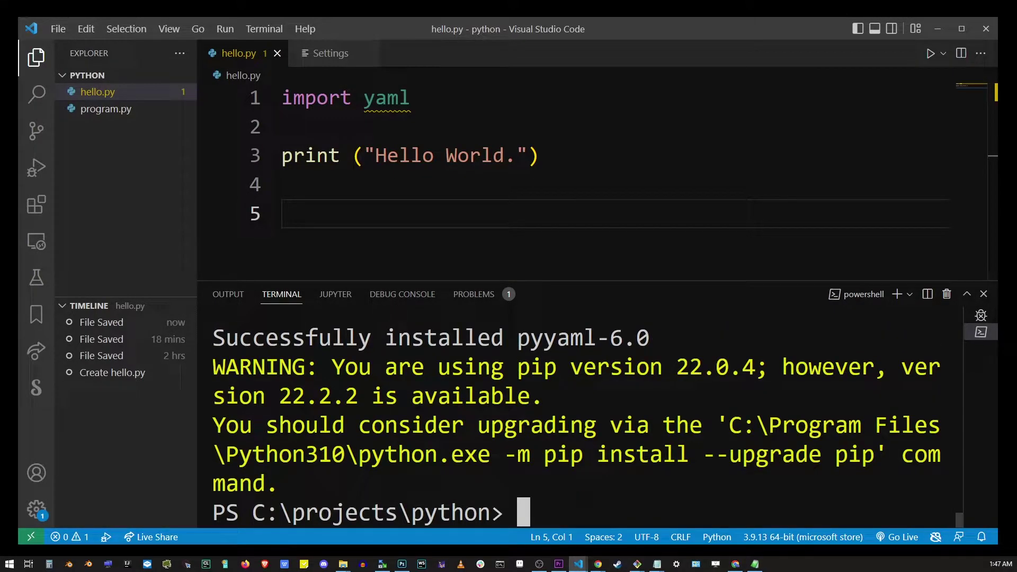
type("pytho")
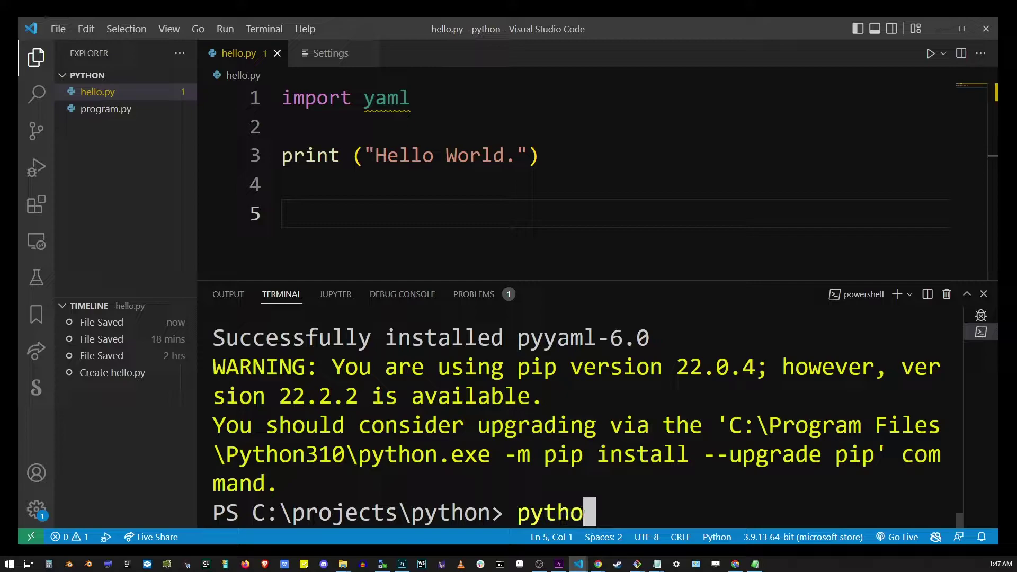
type("n hello.py")
Step: Rerun hello.py and confirm it now prints Hello World
key("Return")
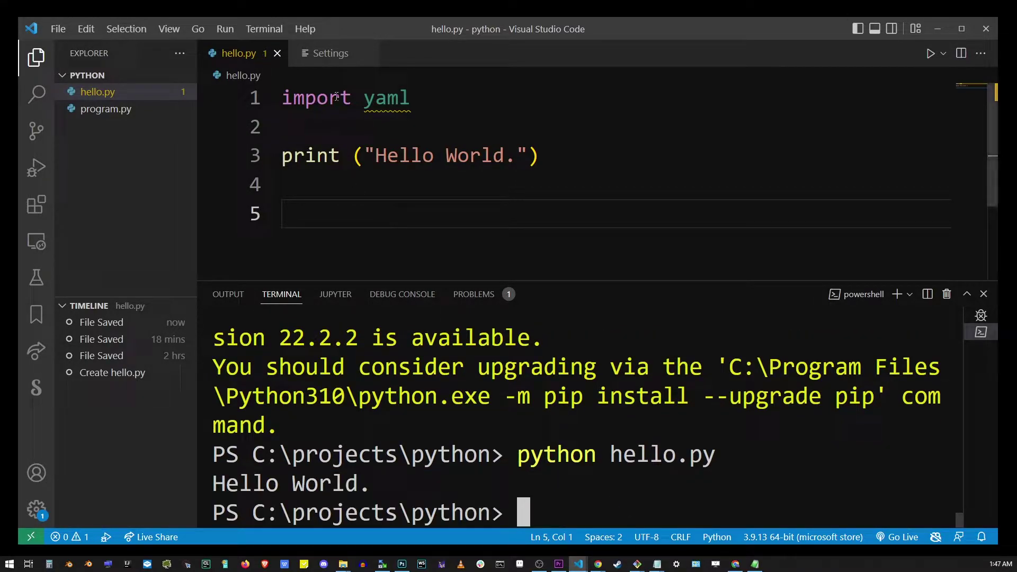
left_click_drag(334, 98, 556, 156)
left_click_drag(230, 483, 381, 483)
left_click(525, 512)
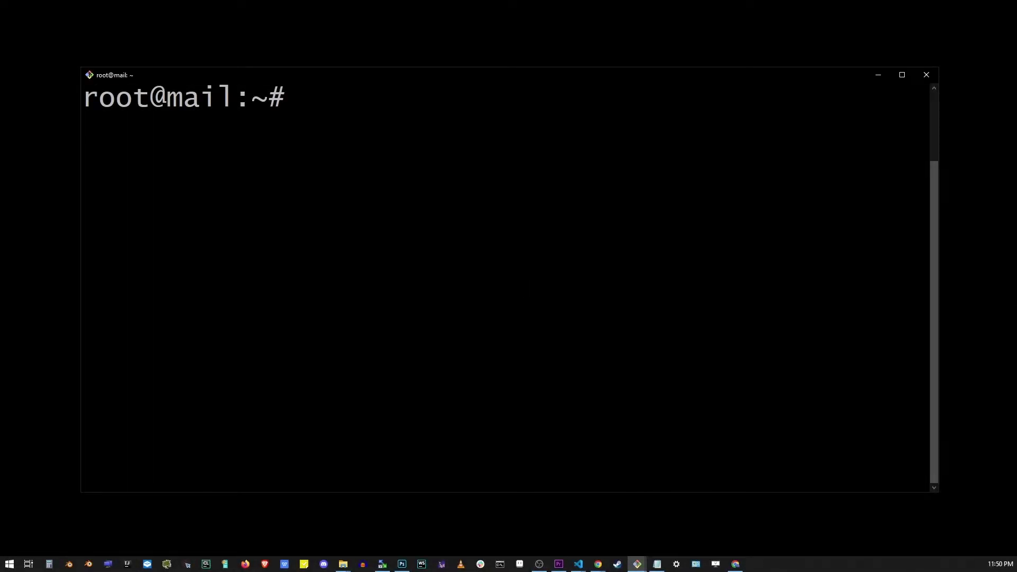
type("python ")
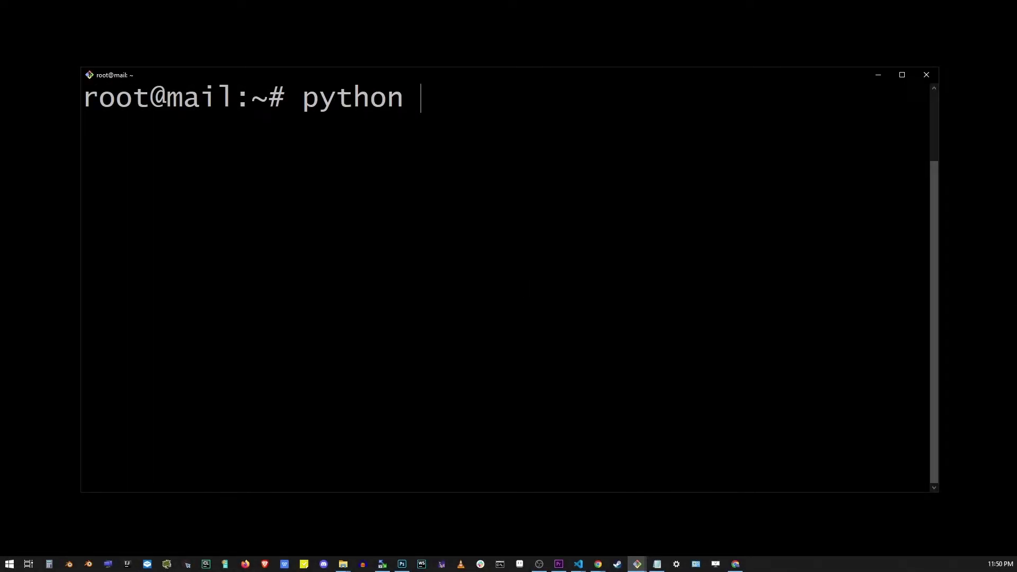
type("--version")
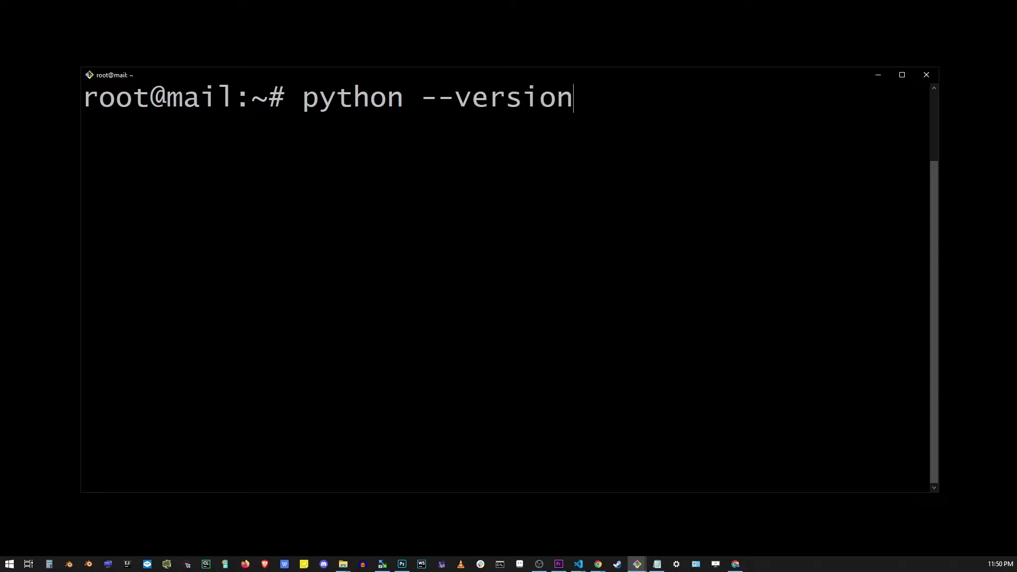
Step: Check the python and python3 versions, and show pip --version pointing to Python 2.7
key("Return")
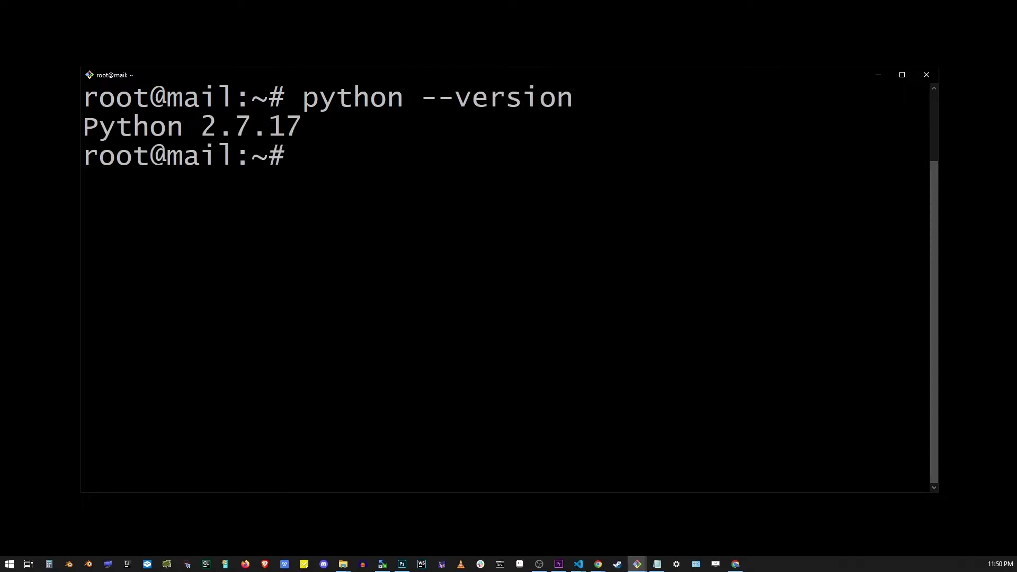
type("pyth")
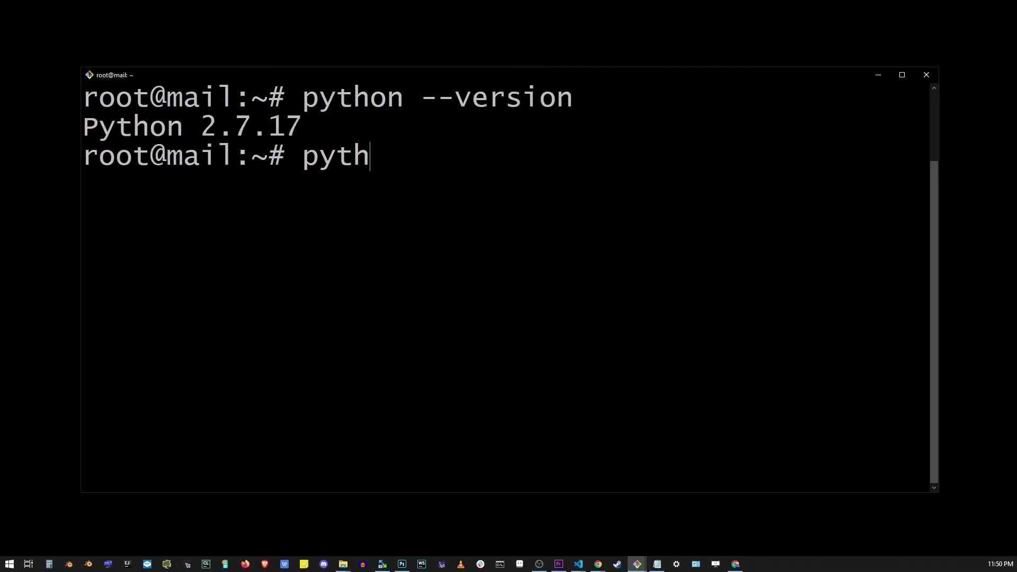
type("on3 --")
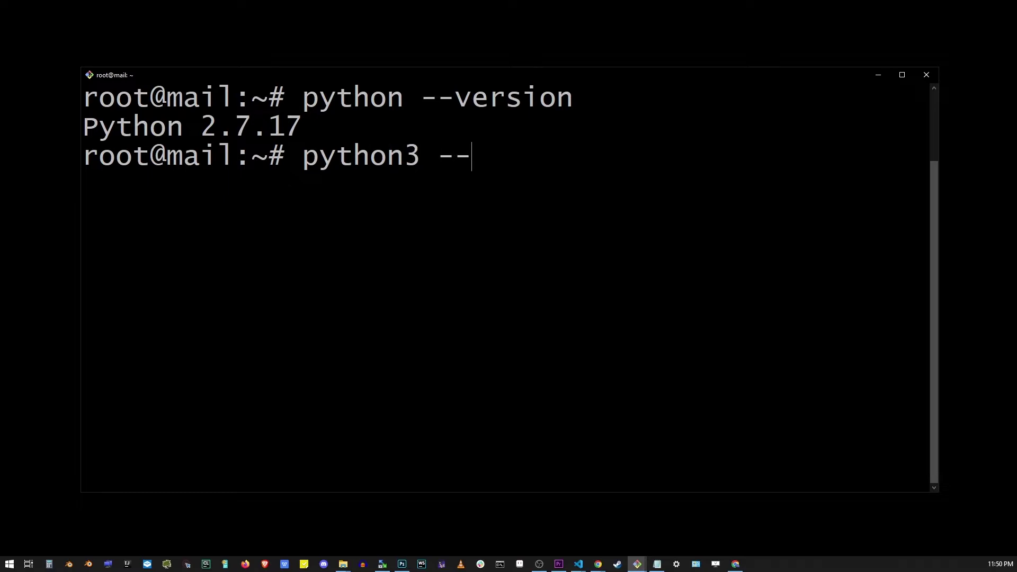
type("version")
key("Return")
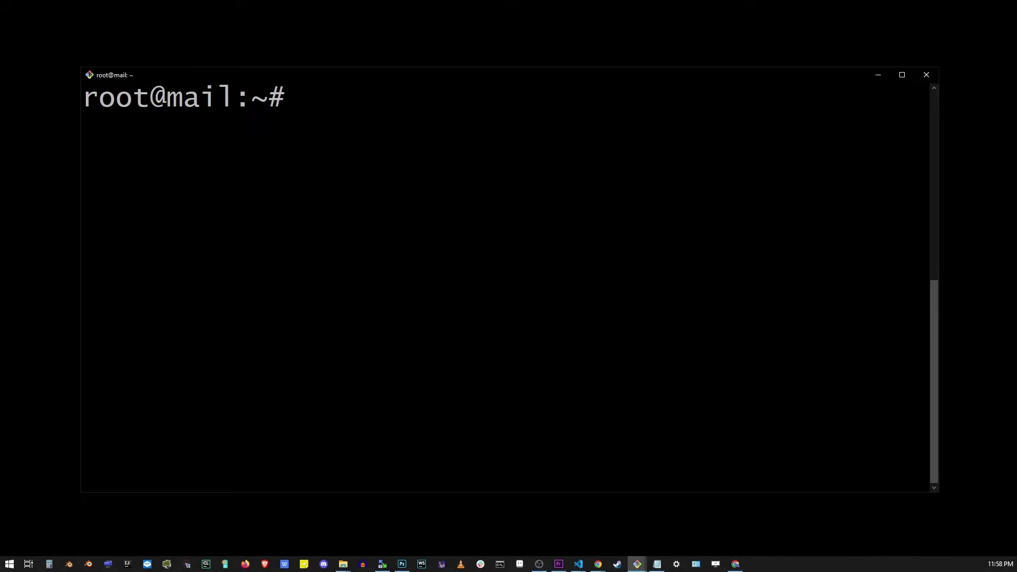
type("pip ")
type("--version")
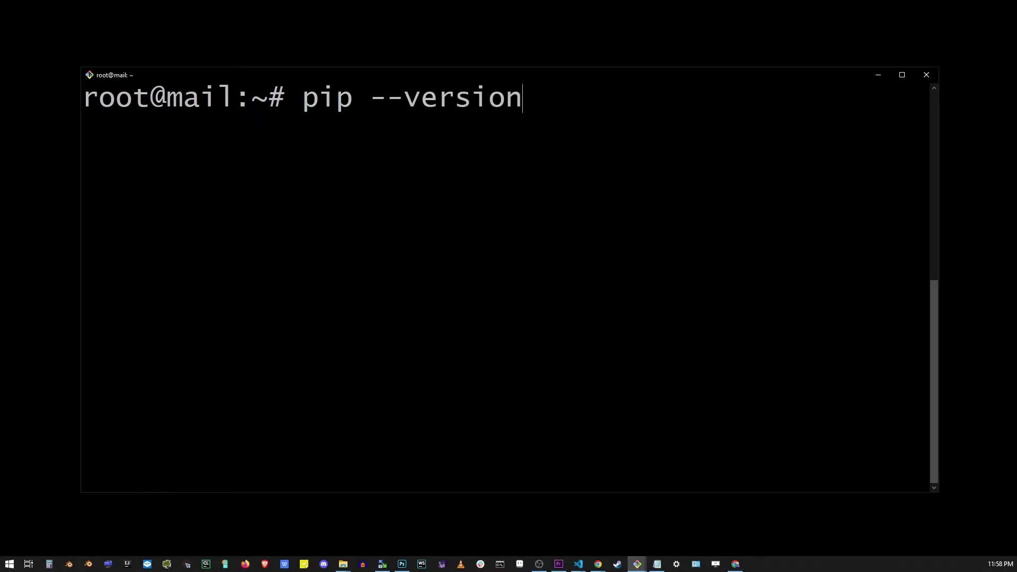
key("Return")
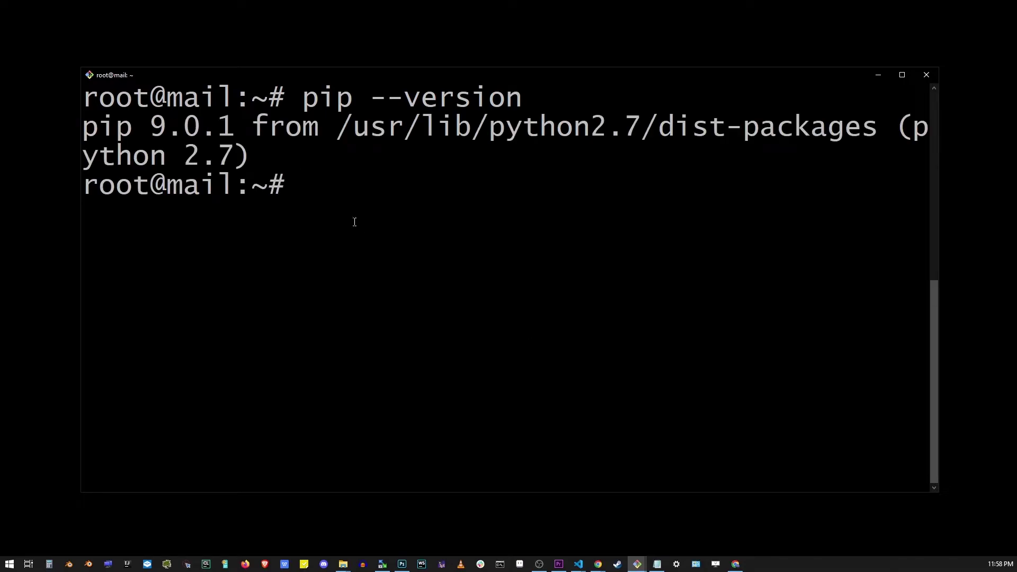
double_click(373, 127)
left_click_drag(395, 133, 635, 131)
left_click(334, 189)
type("pip")
type("3 --version")
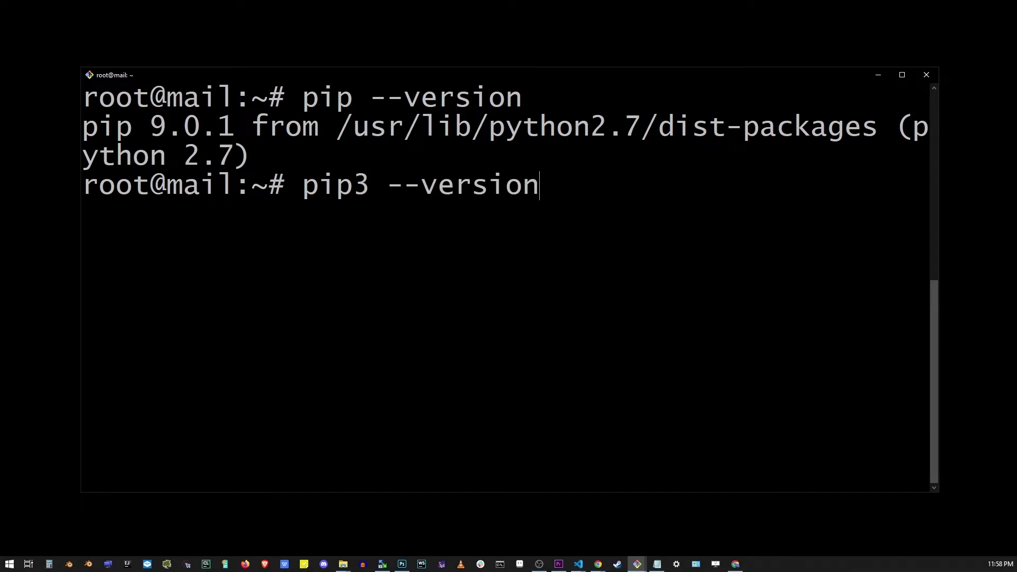
Step: Run pip3 --version and highlight its Python 3.6 library path
key("Return")
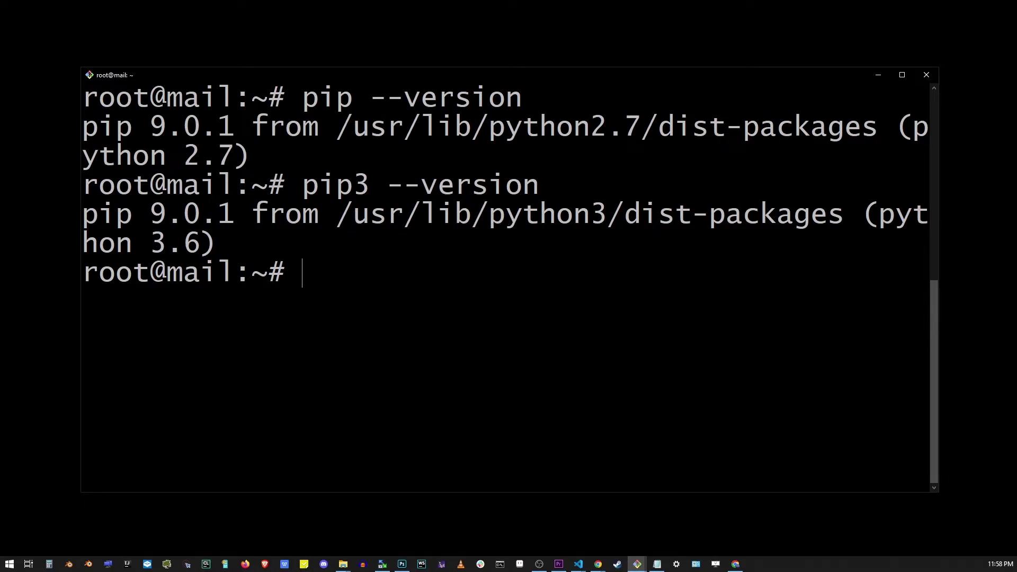
left_click_drag(337, 215, 598, 211)
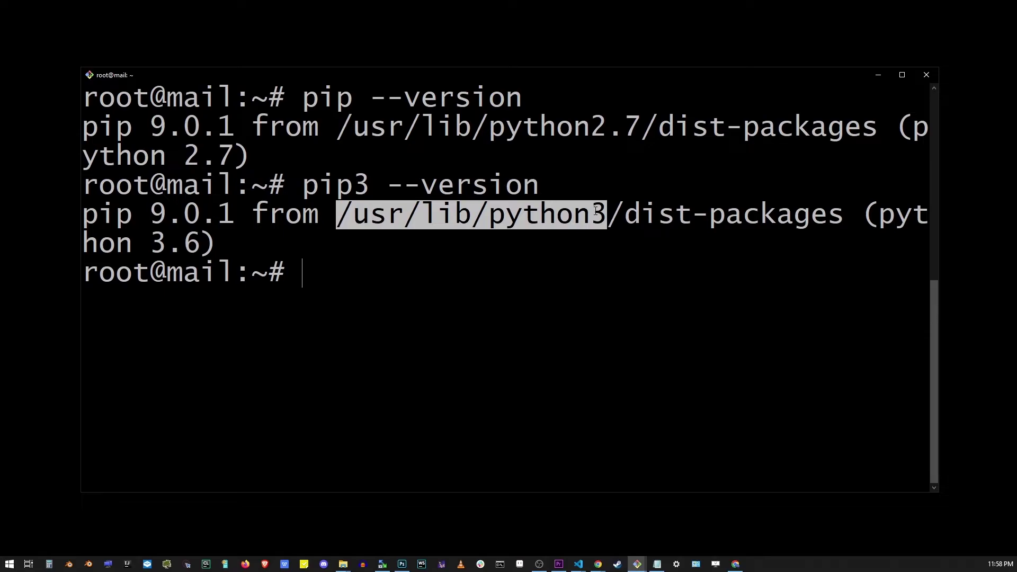
left_click(594, 213)
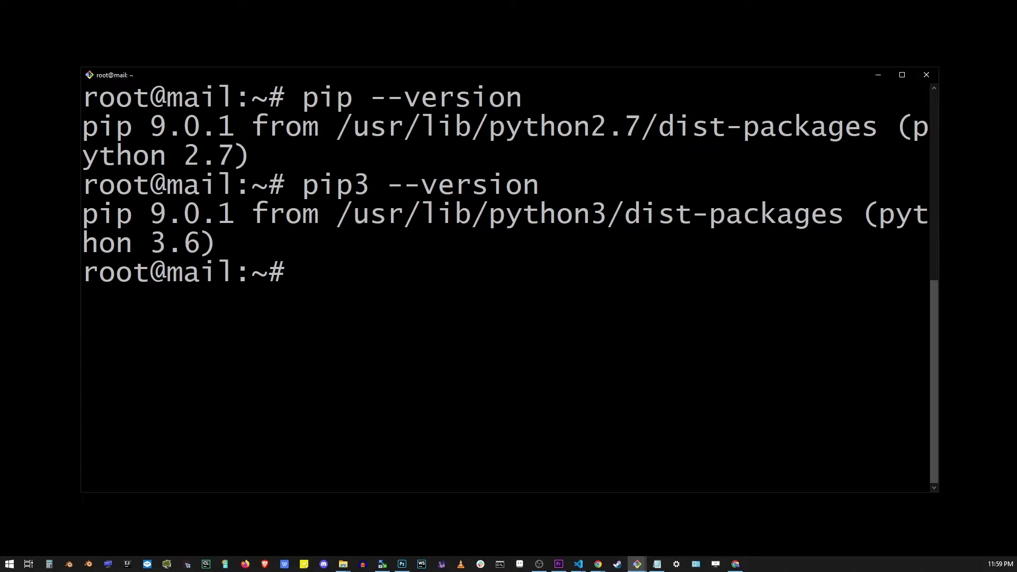
type("alias")
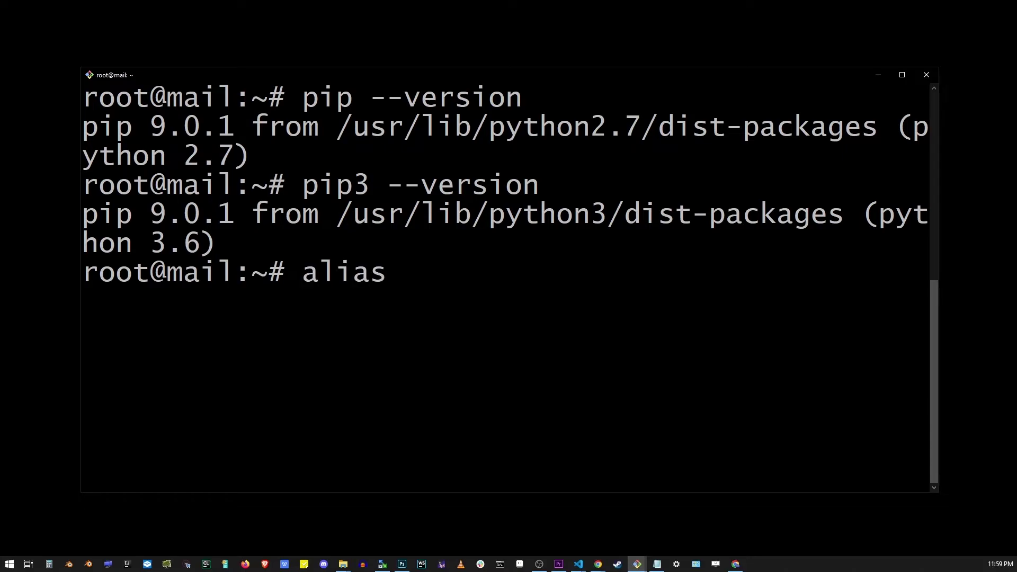
type(" p")
type("ip=")
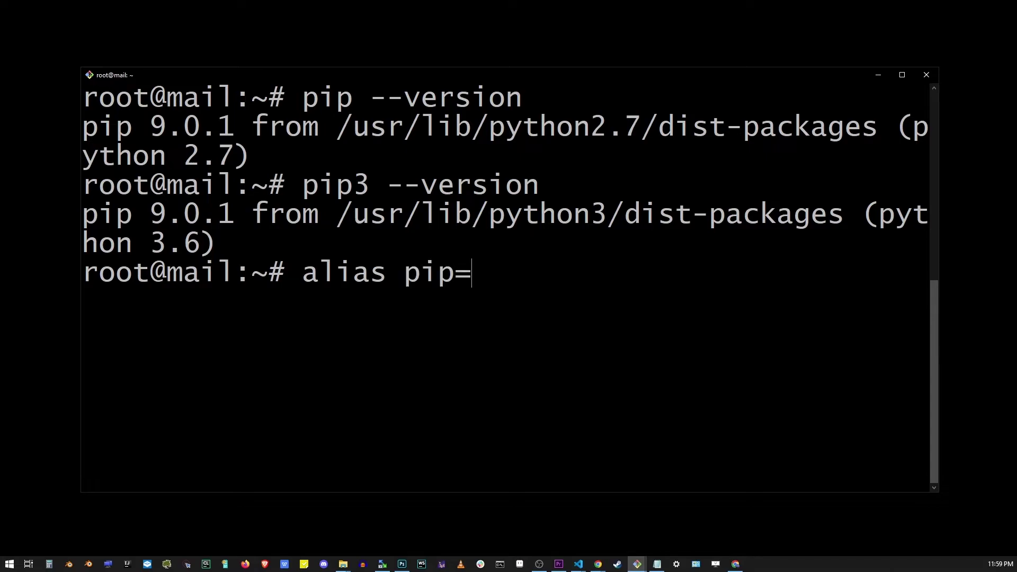
type("pip3")
Step: Set alias pip=pip3 and confirm pip --version now reports Python 3.6
key("Return")
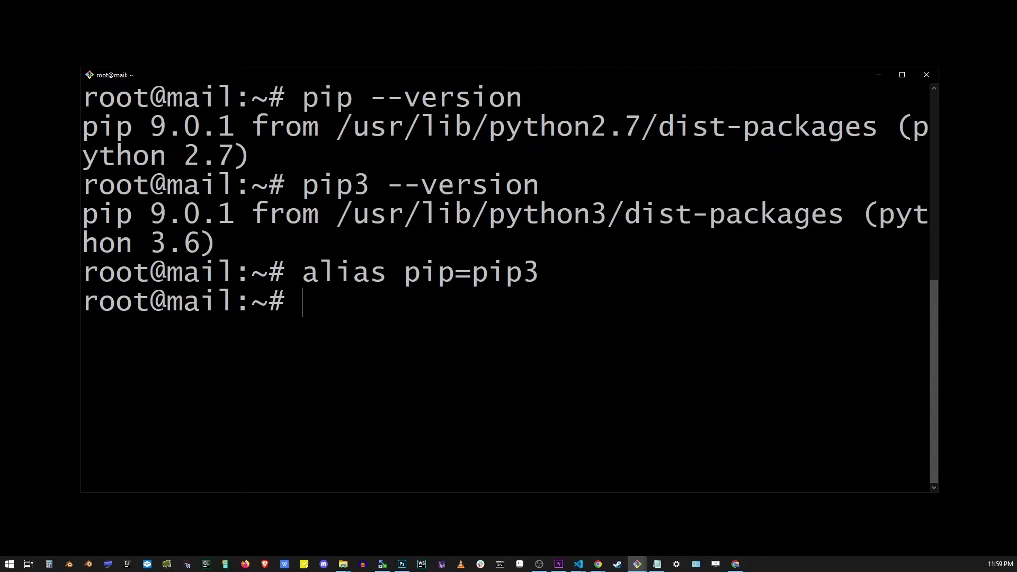
type("pip ")
type("--version")
key("Return")
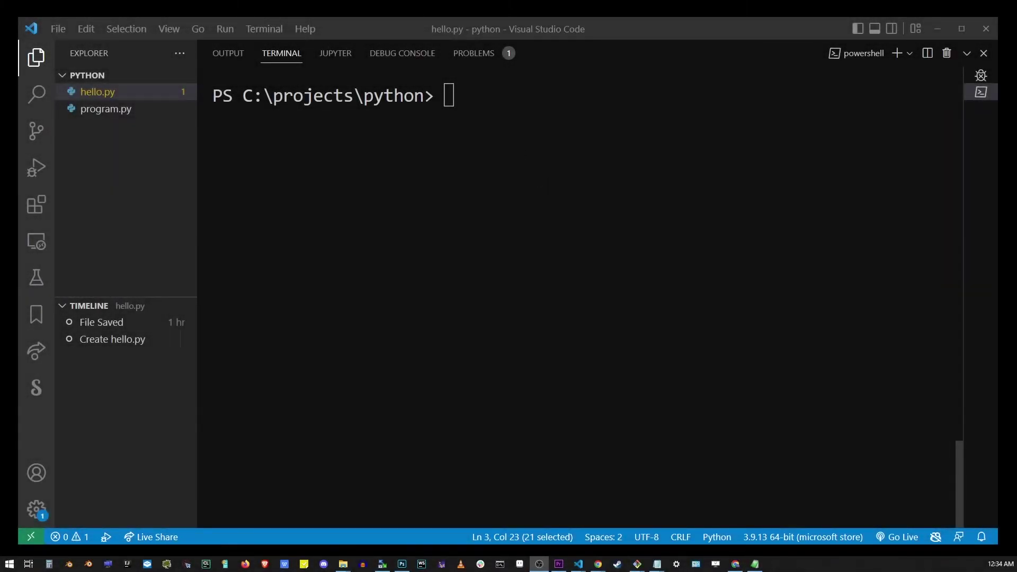
type("pip l")
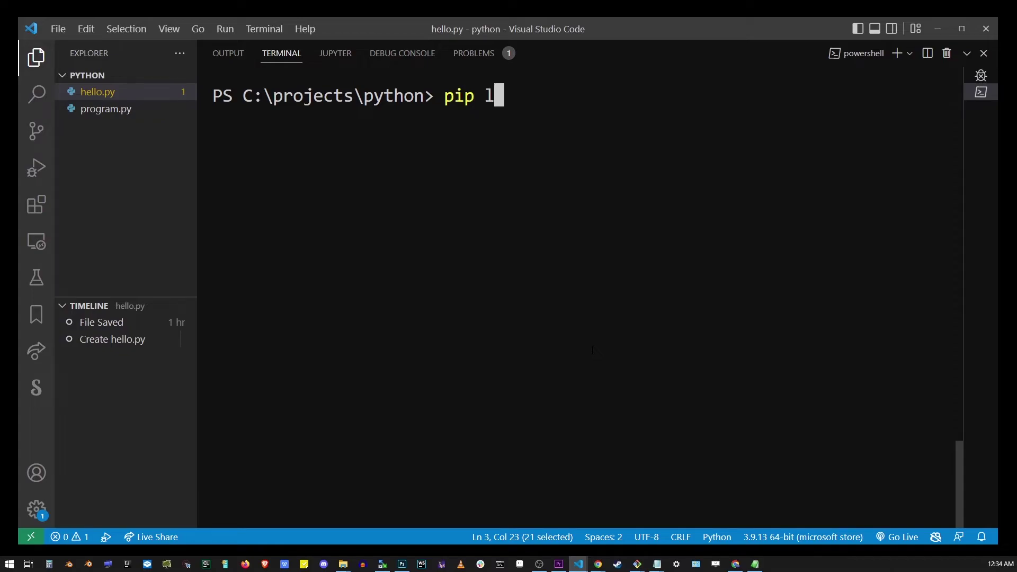
type("ist")
Step: Run pip list and review packages such as numpy, pandas and requests
key("Return")
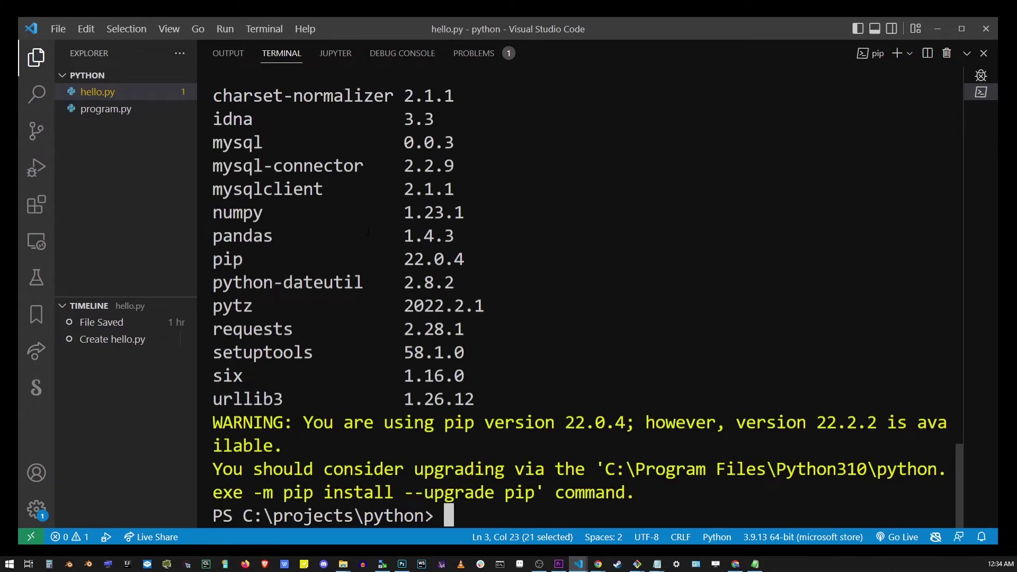
scroll(417, 271, "up", 5)
left_click_drag(213, 235, 493, 429)
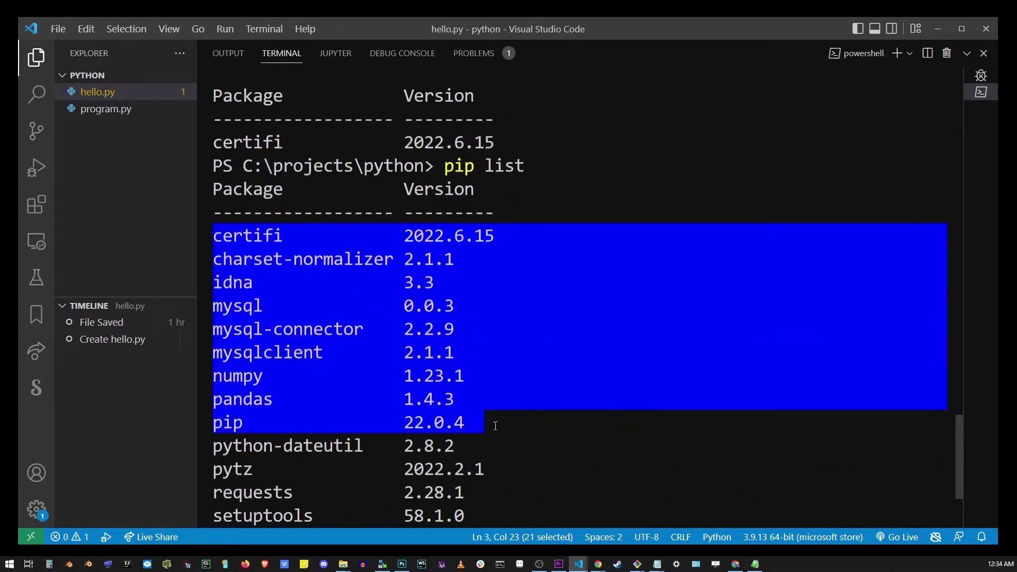
scroll(493, 421, "down", 5)
left_click(213, 284)
left_click_drag(213, 284, 477, 402)
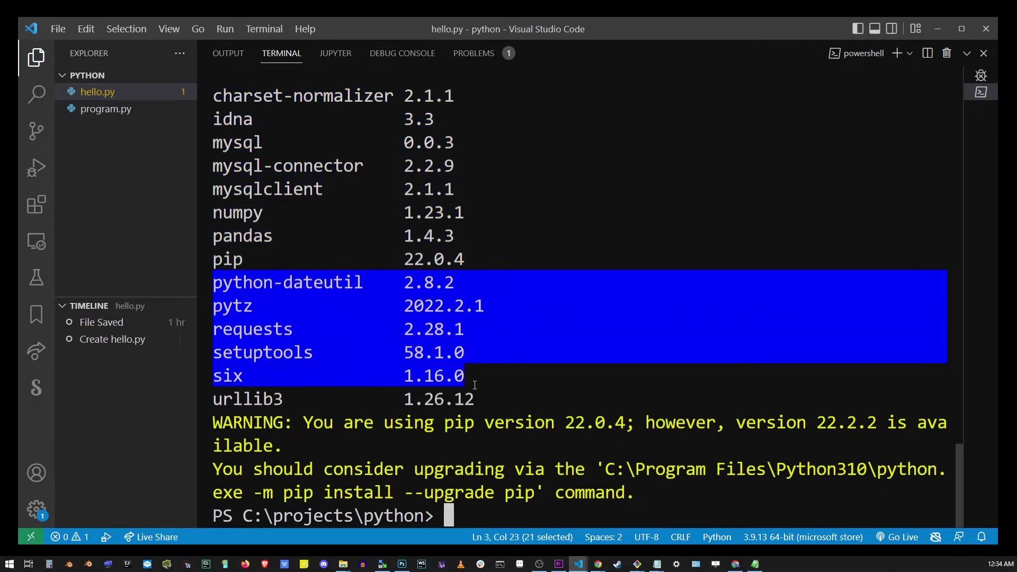
left_click(352, 377)
double_click(252, 330)
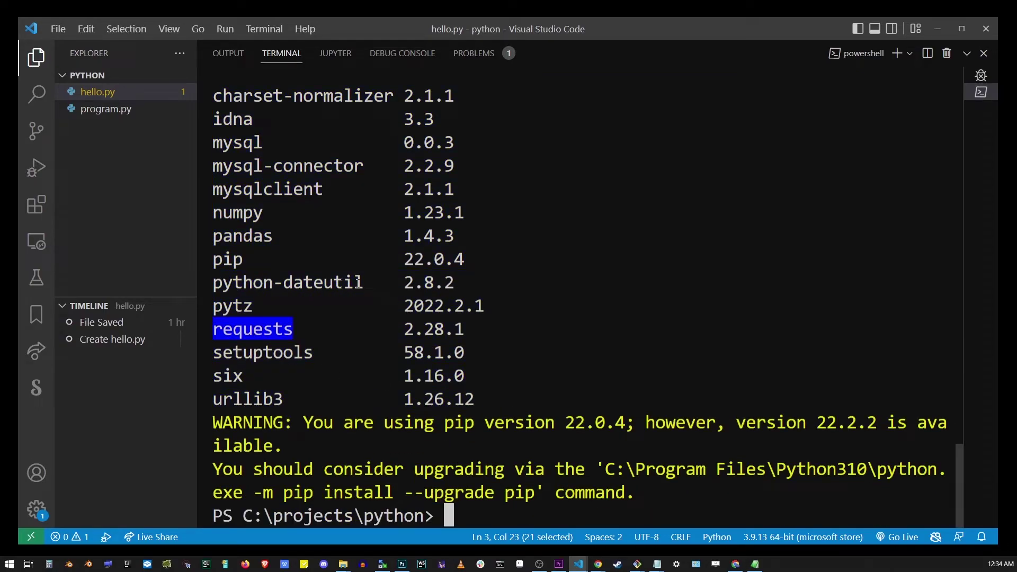
left_click(498, 318)
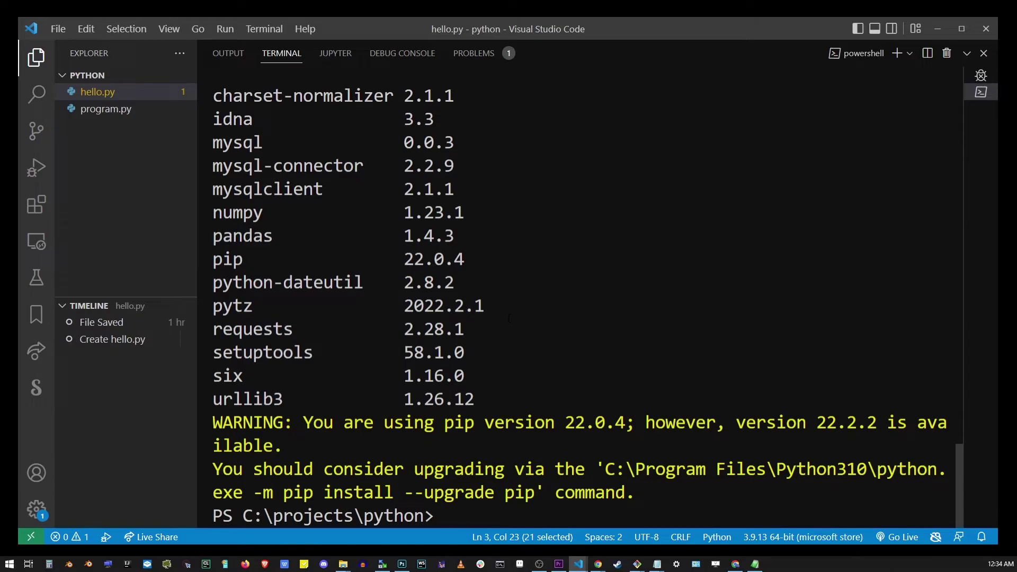
type("clear")
Step: Clear the terminal and run pip2 list, showing graphics.py, pygame and pip 18.1
key("Return")
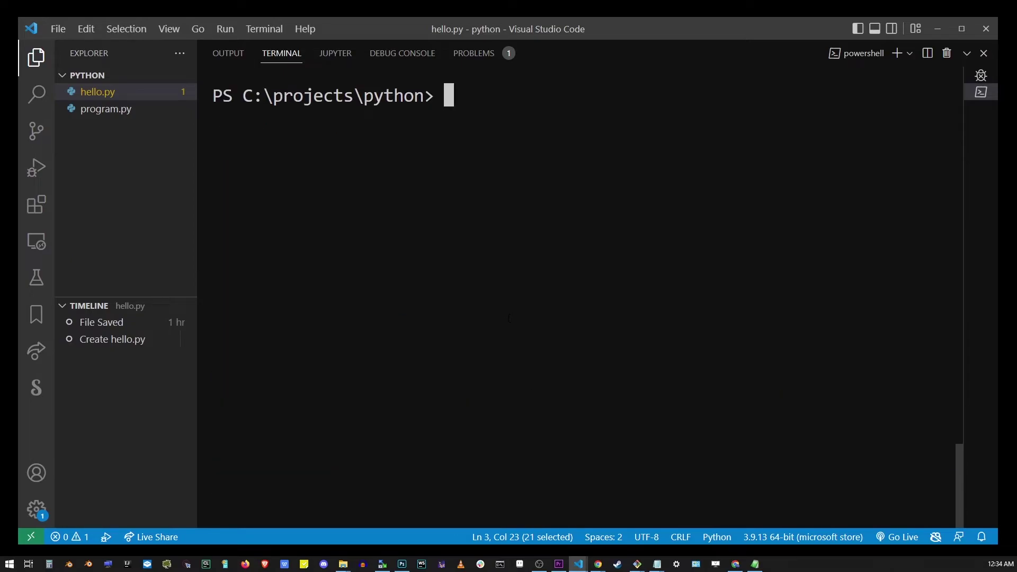
type("pip2 list")
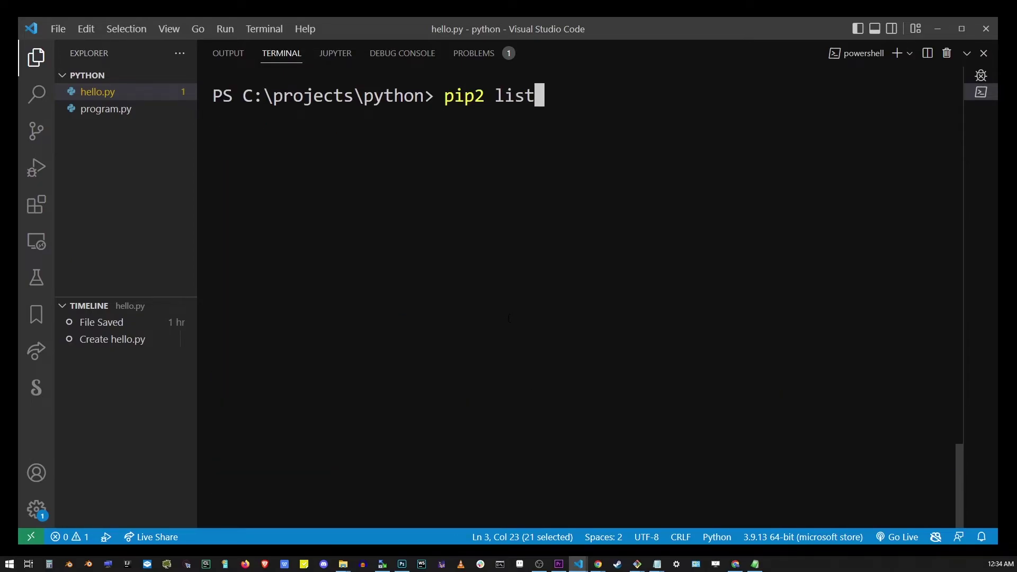
key("Return")
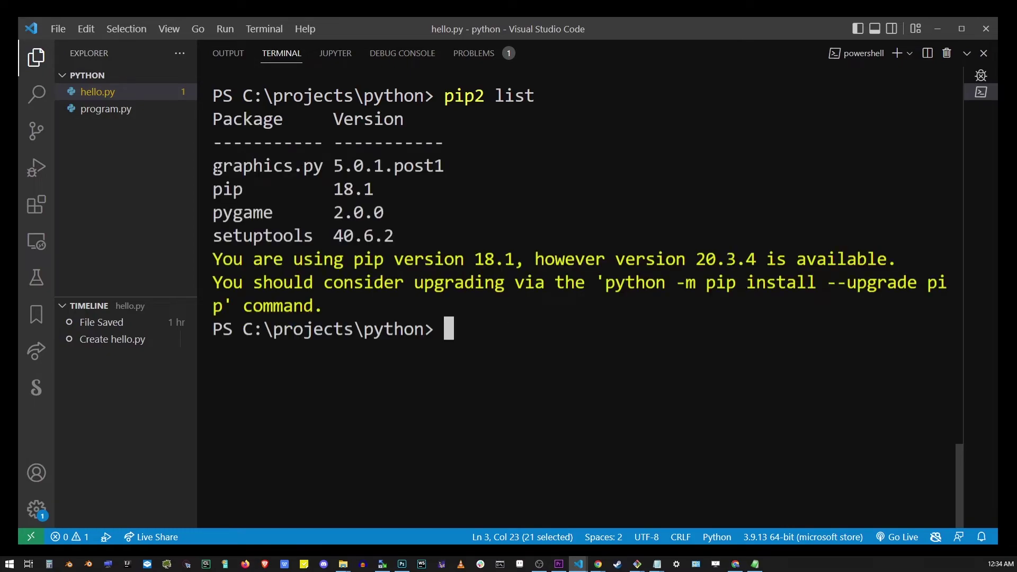
left_click_drag(213, 165, 393, 236)
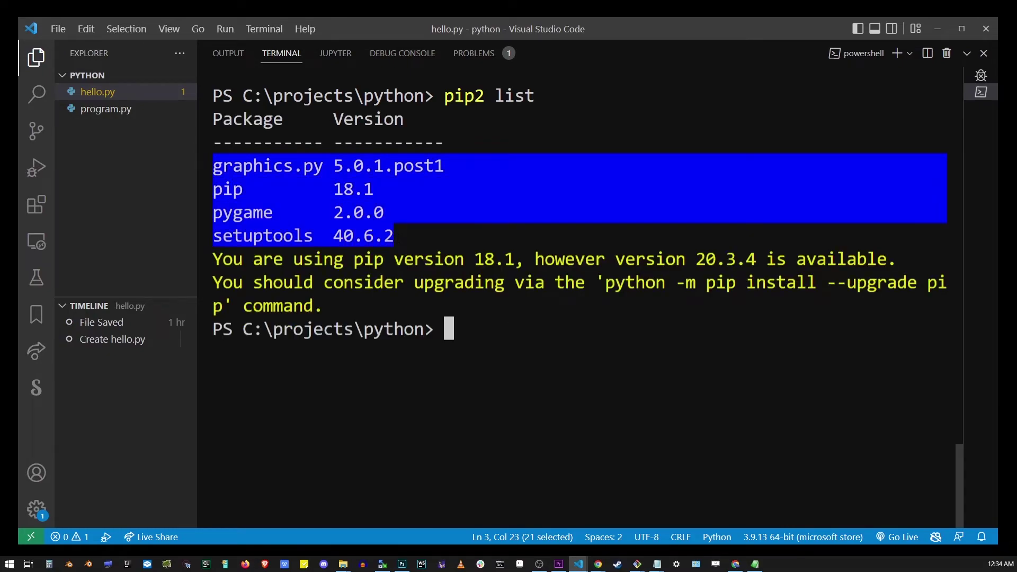
left_click(422, 274)
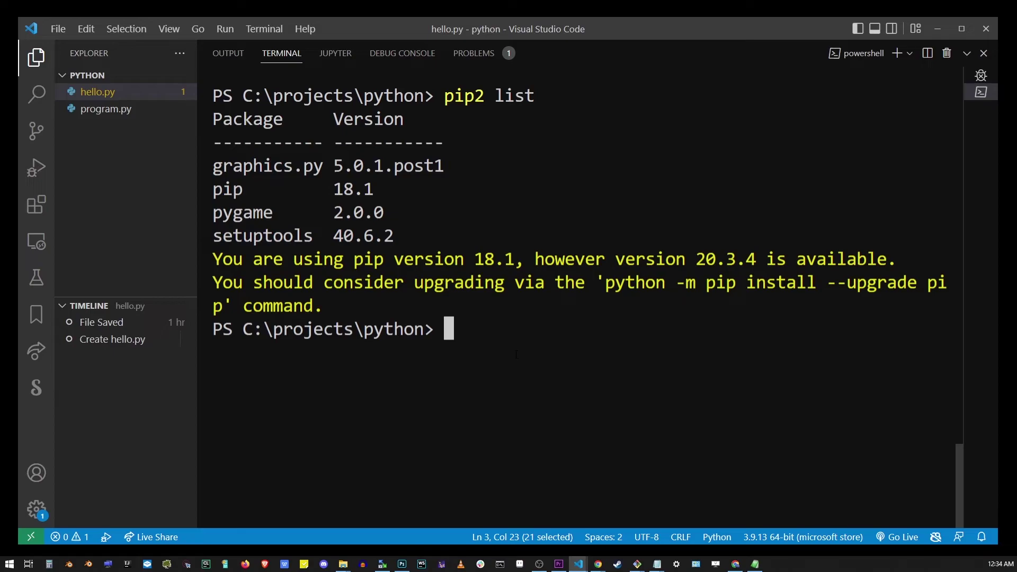
type("cls")
Step: Clear again, run pip3 list and review mysql through pytz and requests
key("Return")
type("pip3")
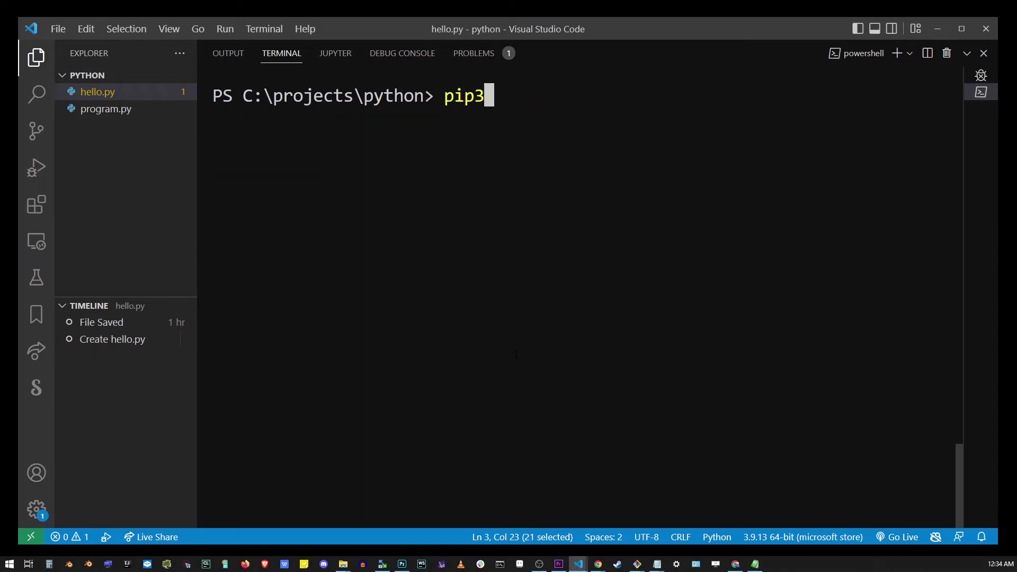
type(" list")
key("Return")
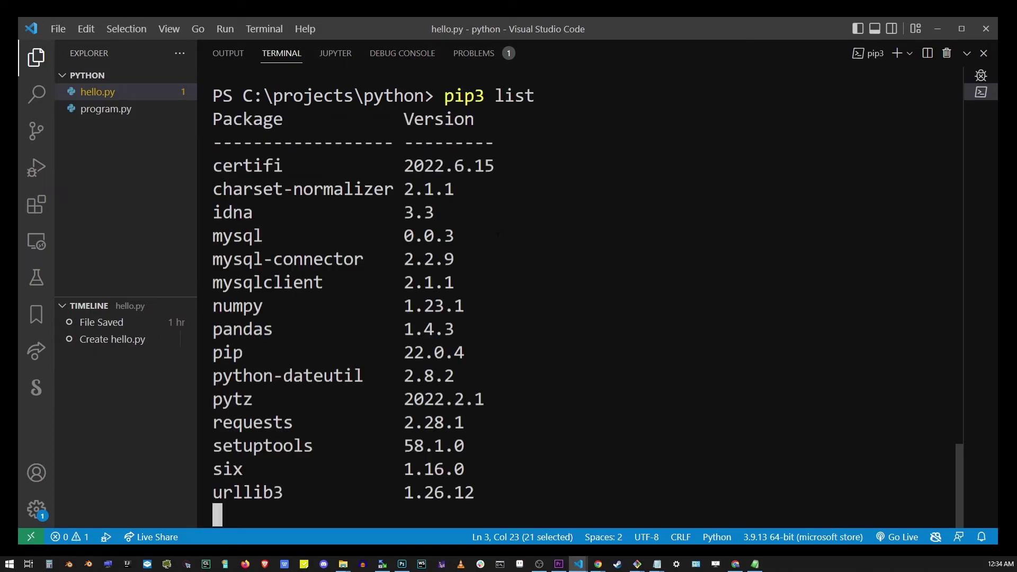
scroll(509, 318, "up", 3)
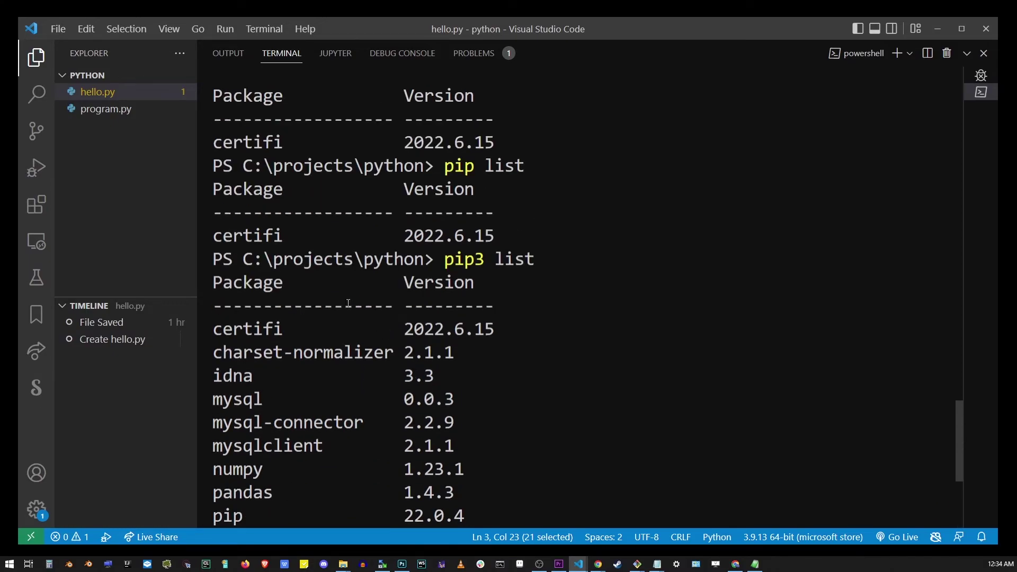
left_click_drag(215, 208, 471, 401)
left_click(472, 401)
left_click_drag(214, 209, 435, 375)
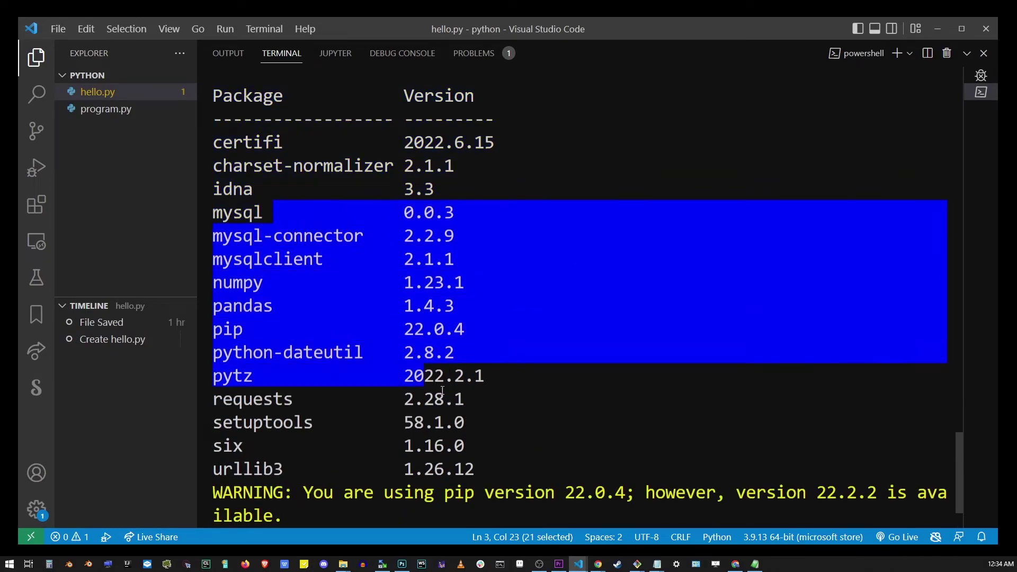
left_click(499, 443)
double_click(247, 399)
scroll(393, 373, "down", 3)
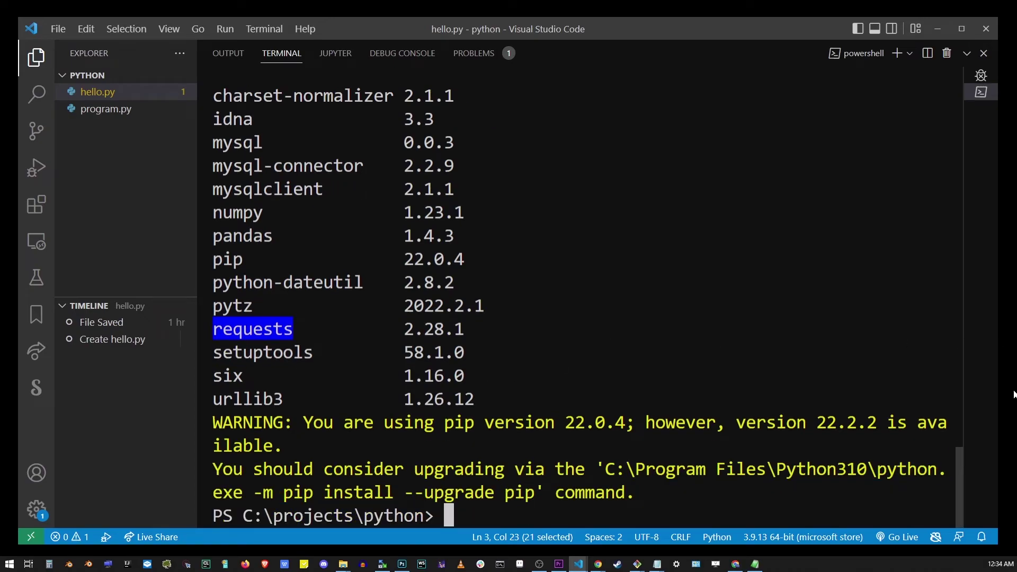
left_click(770, 369)
type("cls")
Step: Run cls in the VS Code Terminal panel
key("Return")
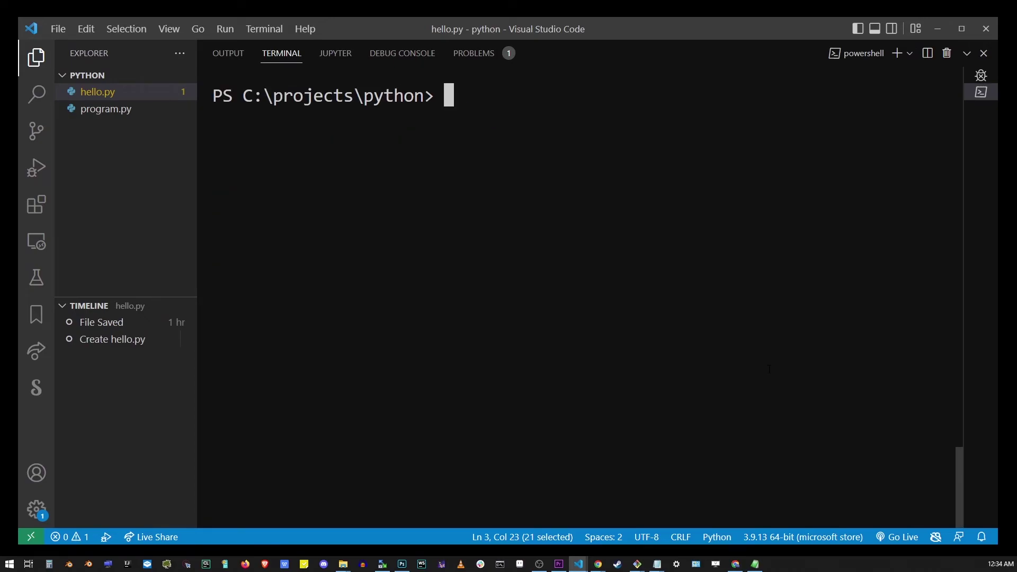